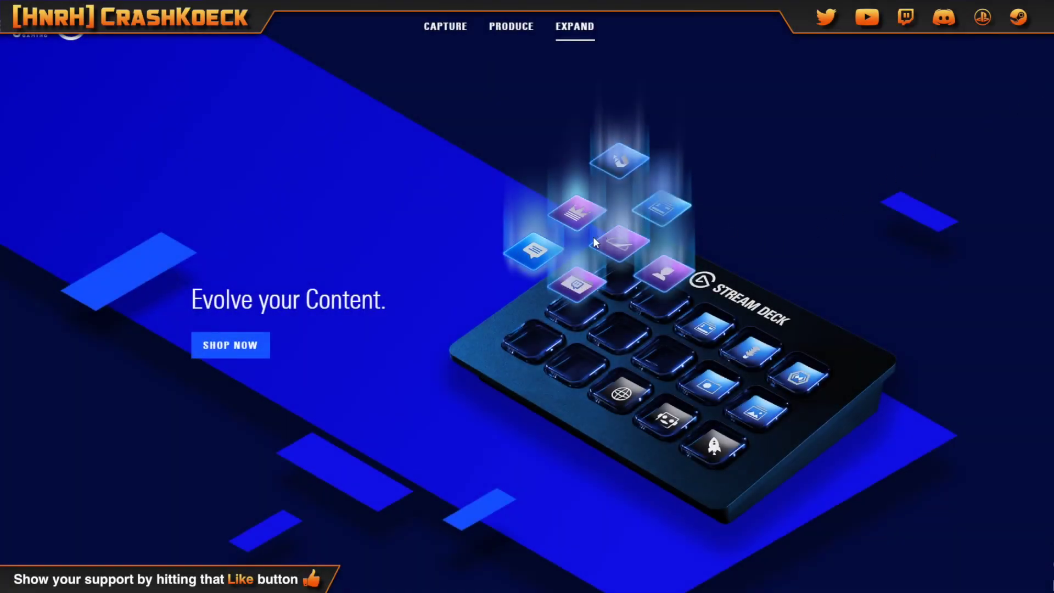
Step: Scroll the Stream Deck product page past the hero image to 'Take control'
scroll(527, 324, down, 8)
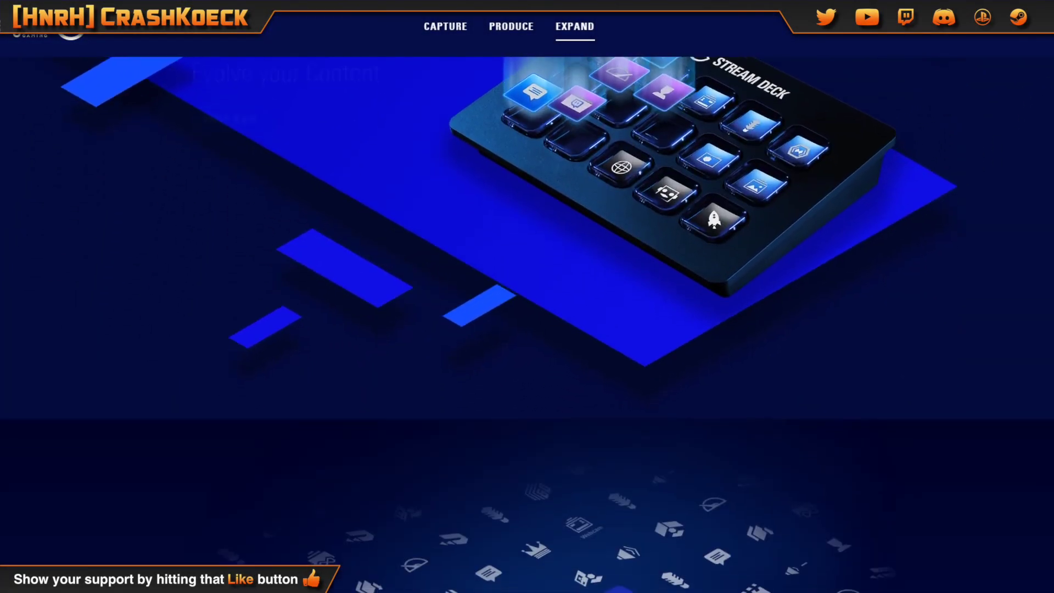
scroll(527, 324, down, 3)
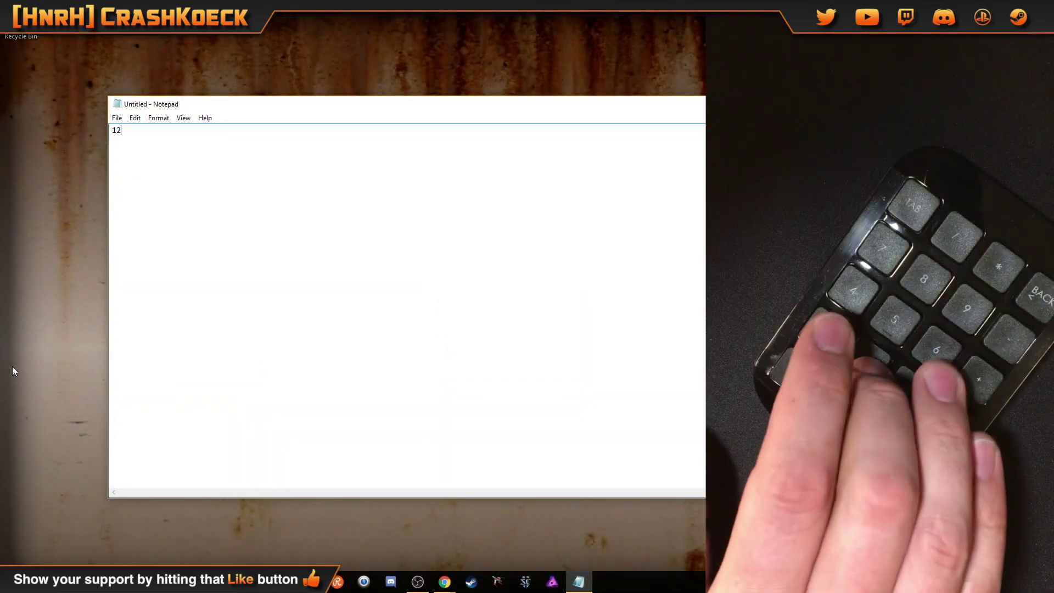
text(45678)
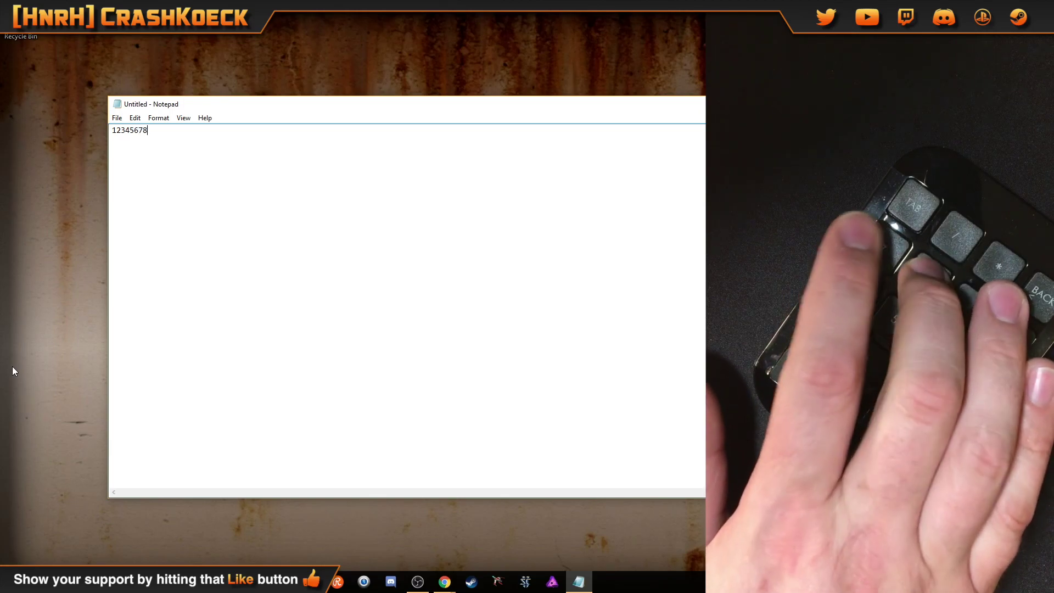
text(9000)
key(Return)
key(Return)
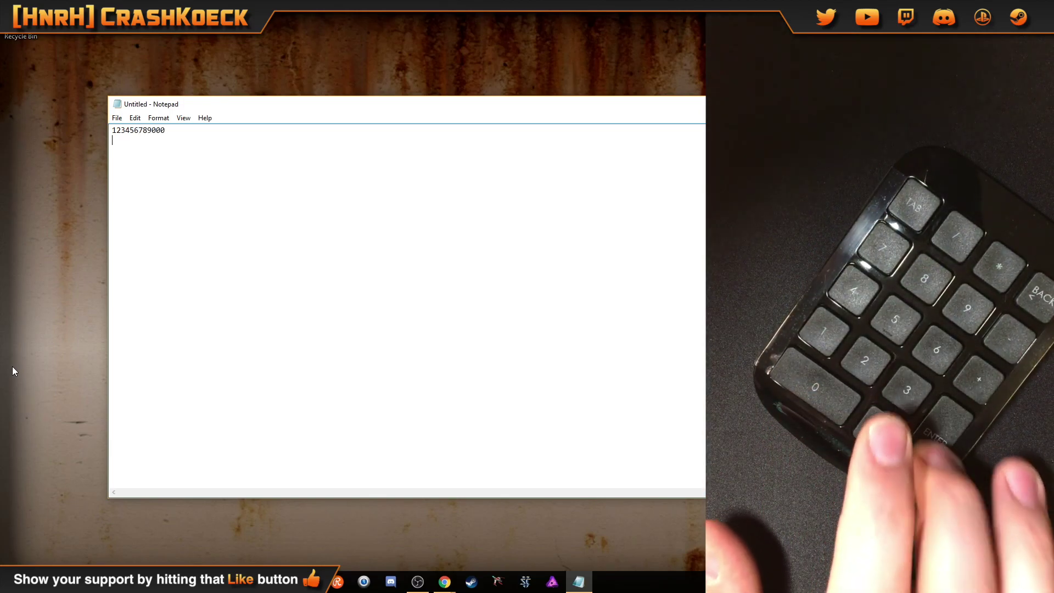
key(BackSpace)
key(BackSpace)
key(BackSpace)
key(BackSpace)
key(BackSpace)
key(BackSpace)
key(BackSpace)
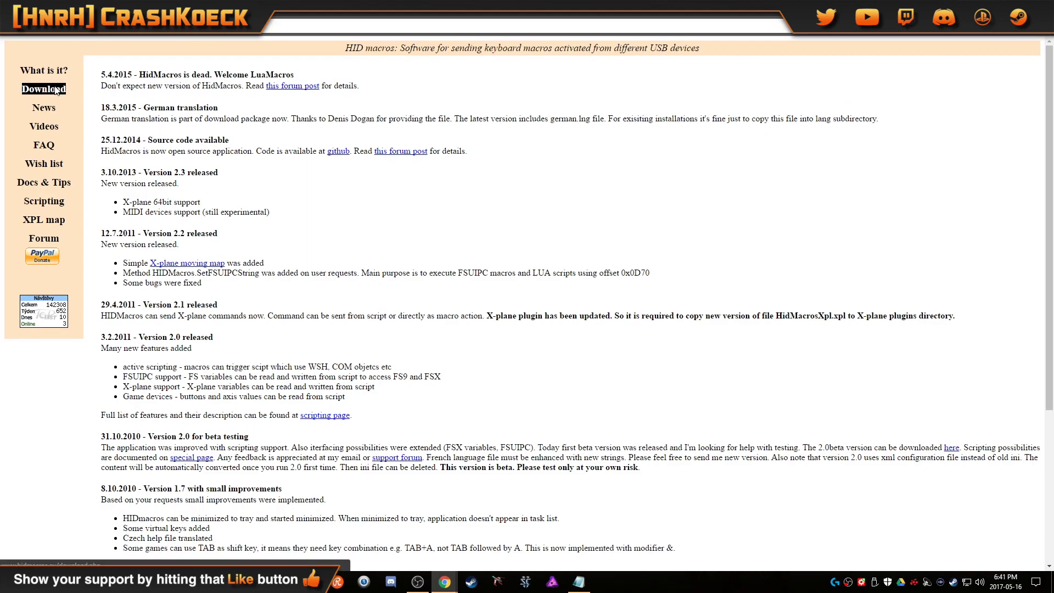
Step: Download HidMacros.zip version 2.3 from the Download page and show it in its folder
click(56, 90)
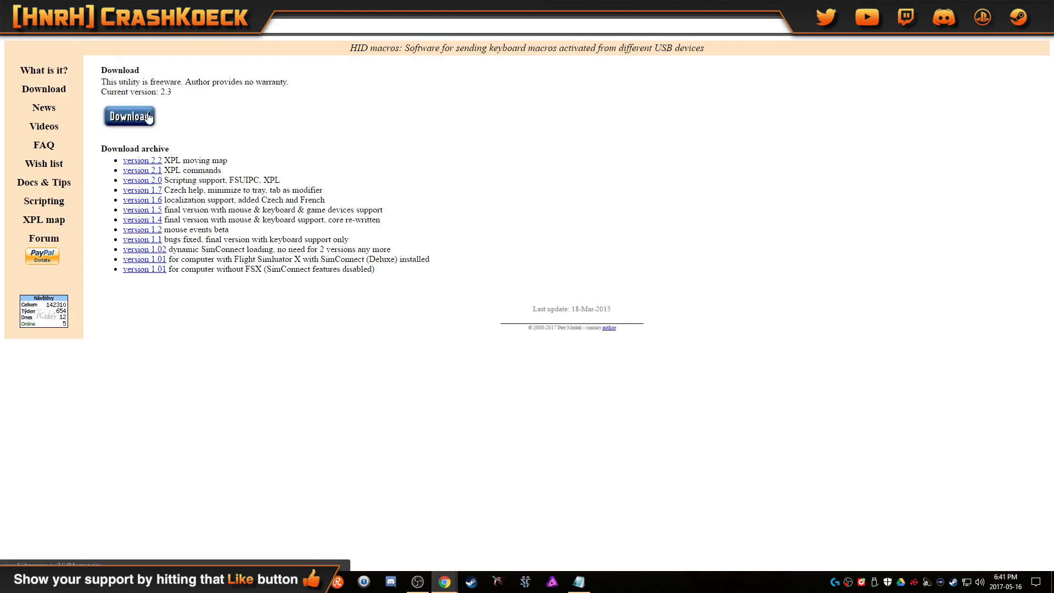
click(149, 117)
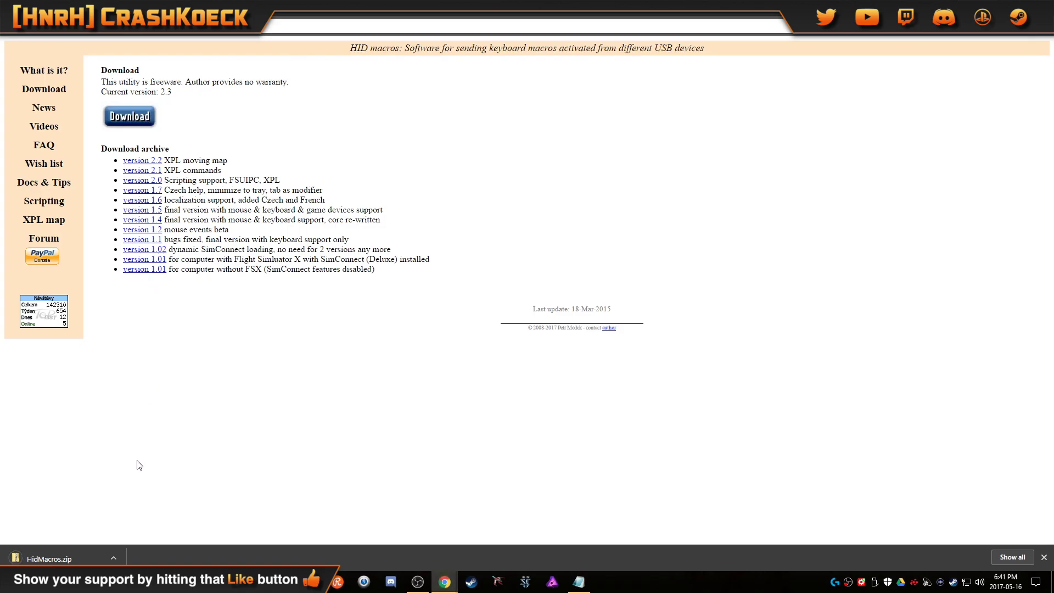
click(69, 559)
Step: Extract HidMacros.zip into a HidMacros folder
right_click(711, 185)
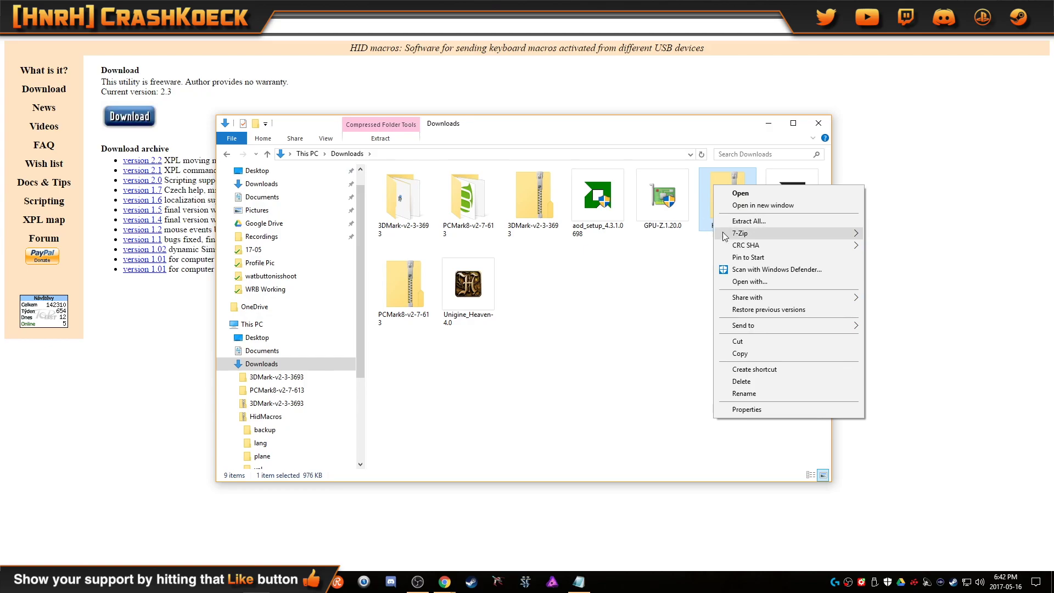
click(748, 221)
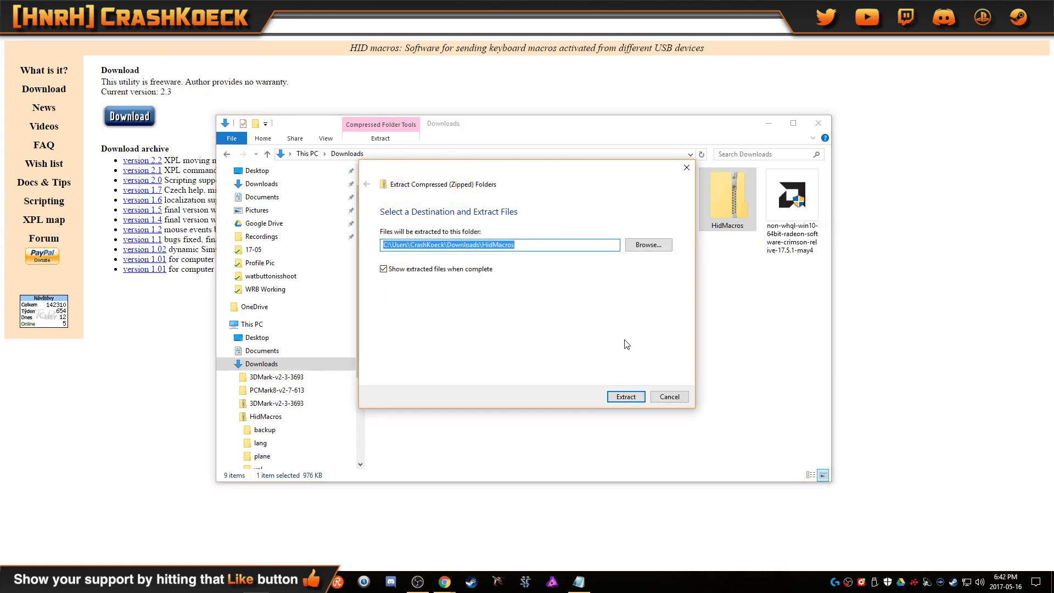
click(638, 399)
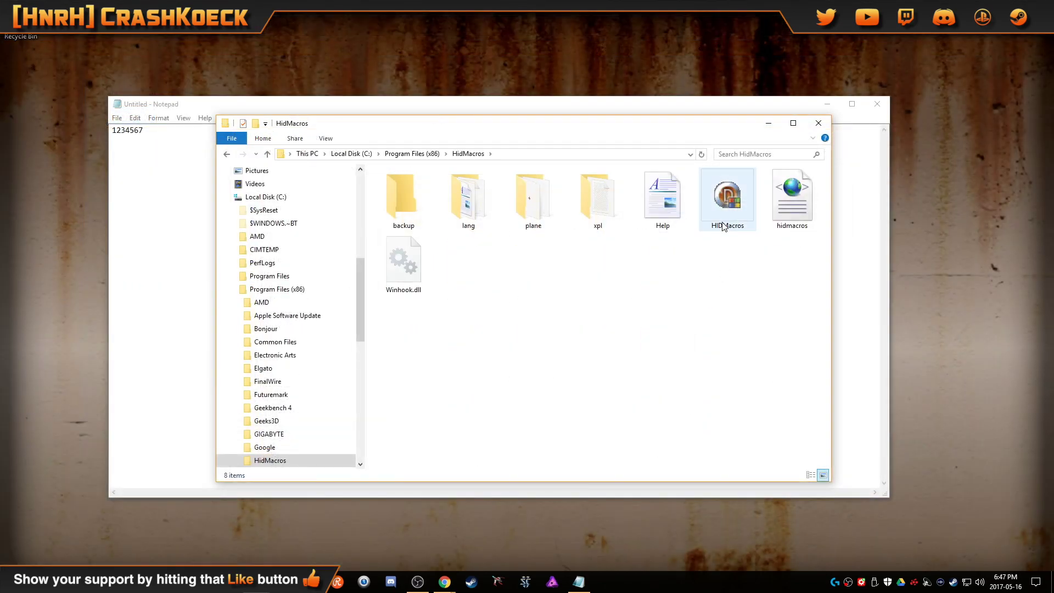
Step: Launch HIDMacros.exe from Program Files (x86)\HidMacros
click(718, 201)
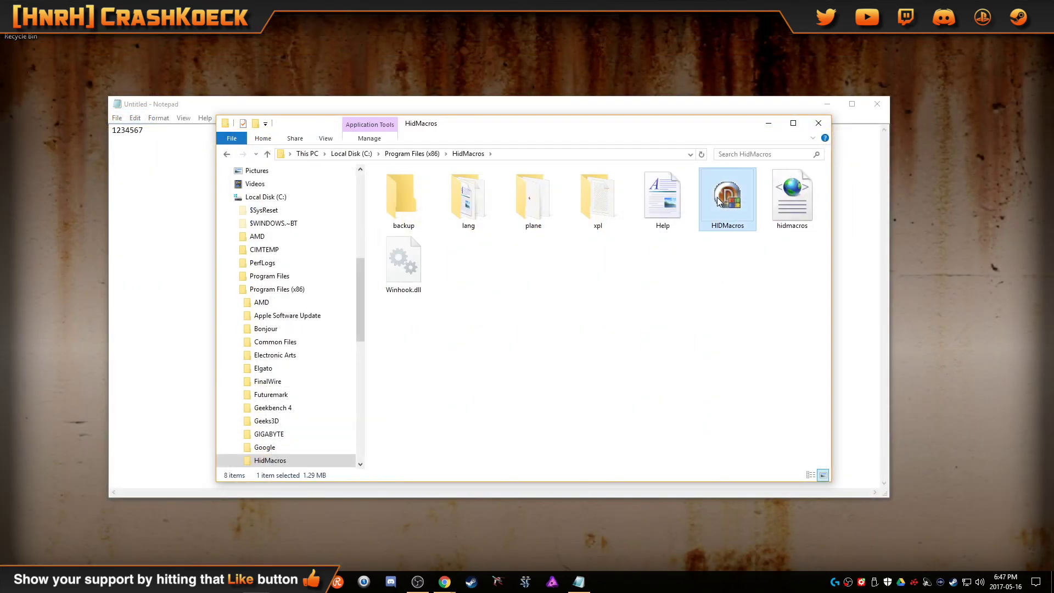
right_click(718, 203)
click(738, 219)
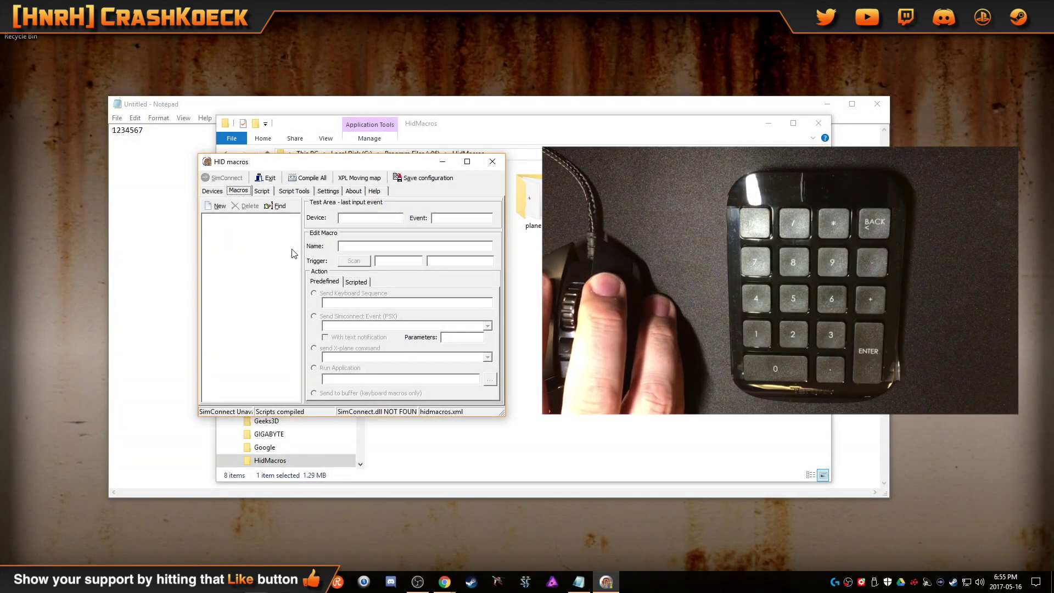
Step: Create macro 'OBS Starting Soon' on keypad 1 sending ^1, then start naming 'OBS BRB'
click(212, 191)
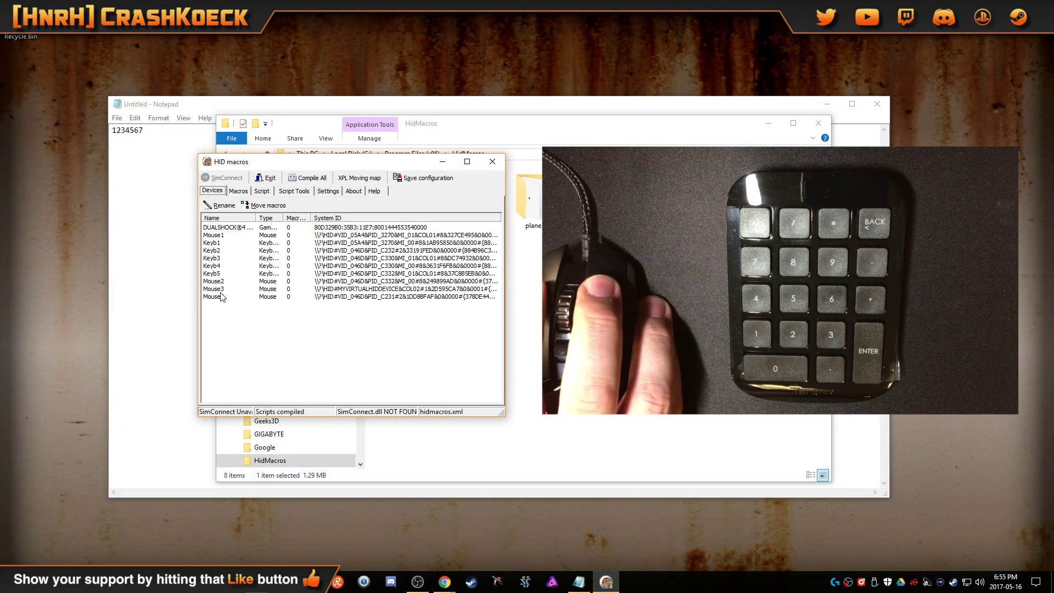
click(239, 191)
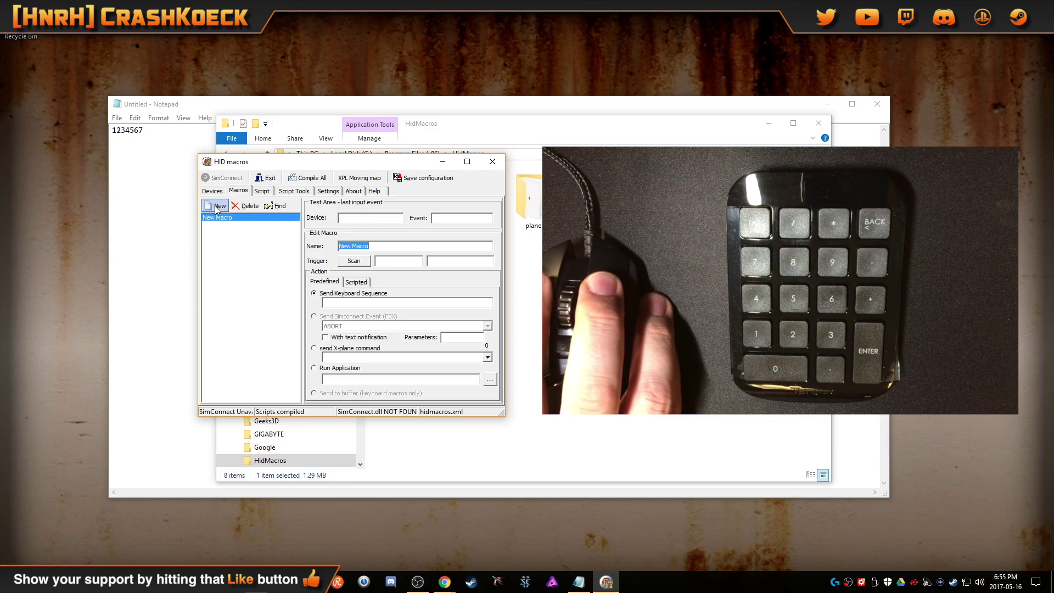
key(shift)
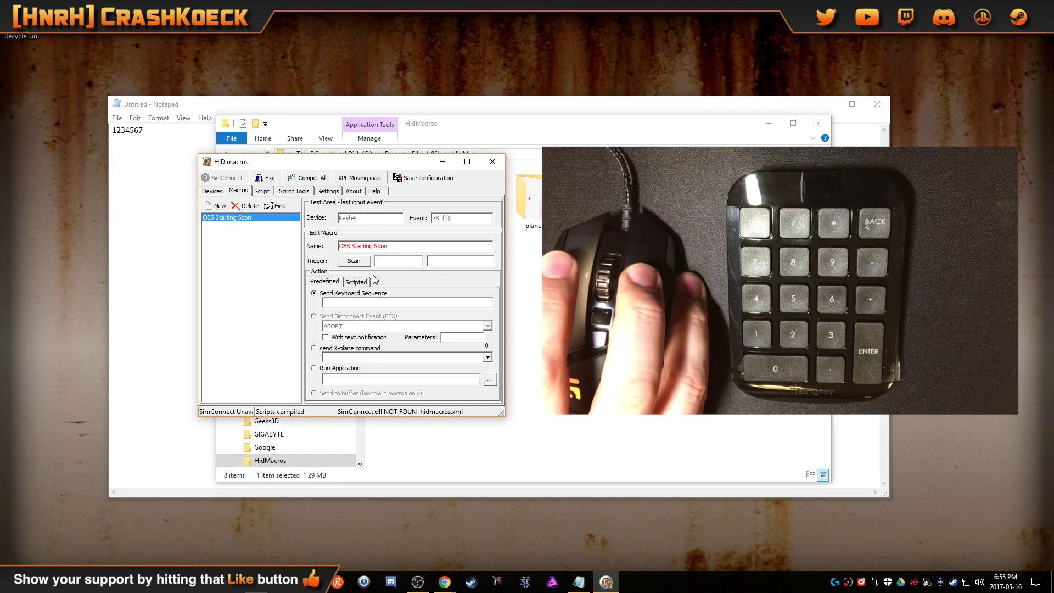
click(354, 261)
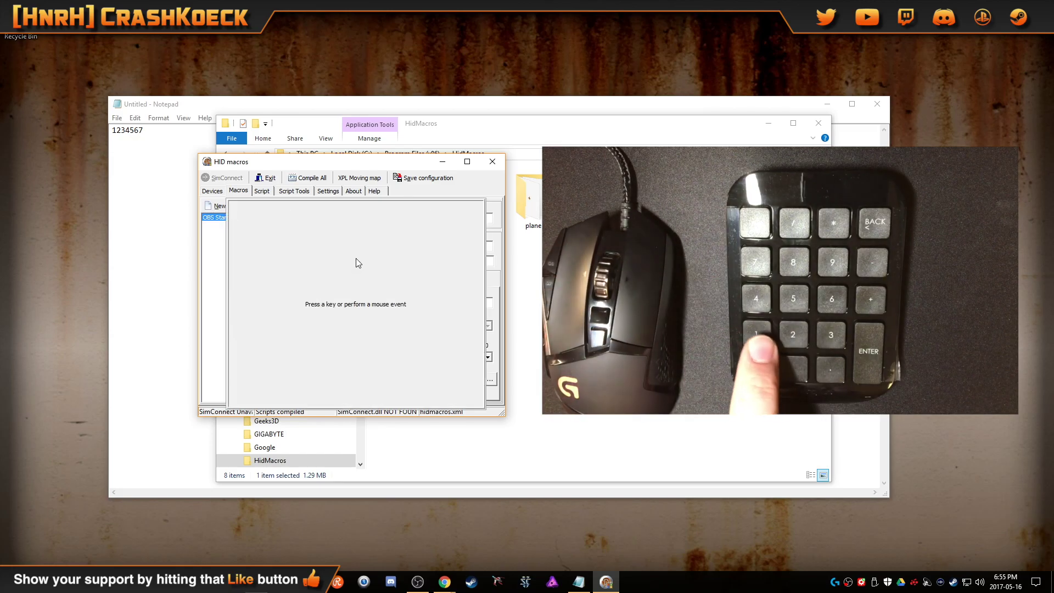
key(KP_1)
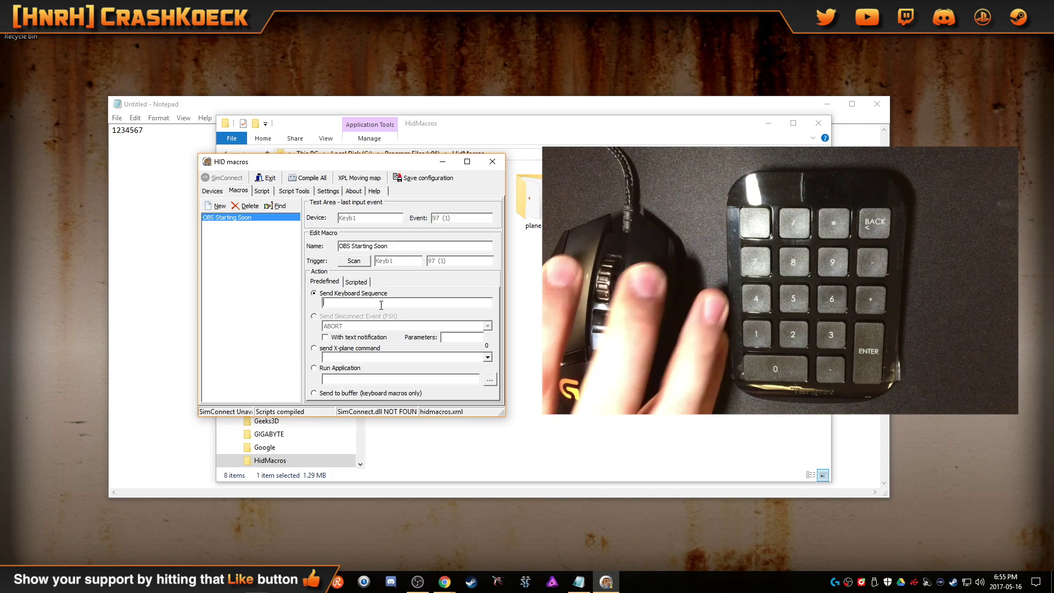
text(^)
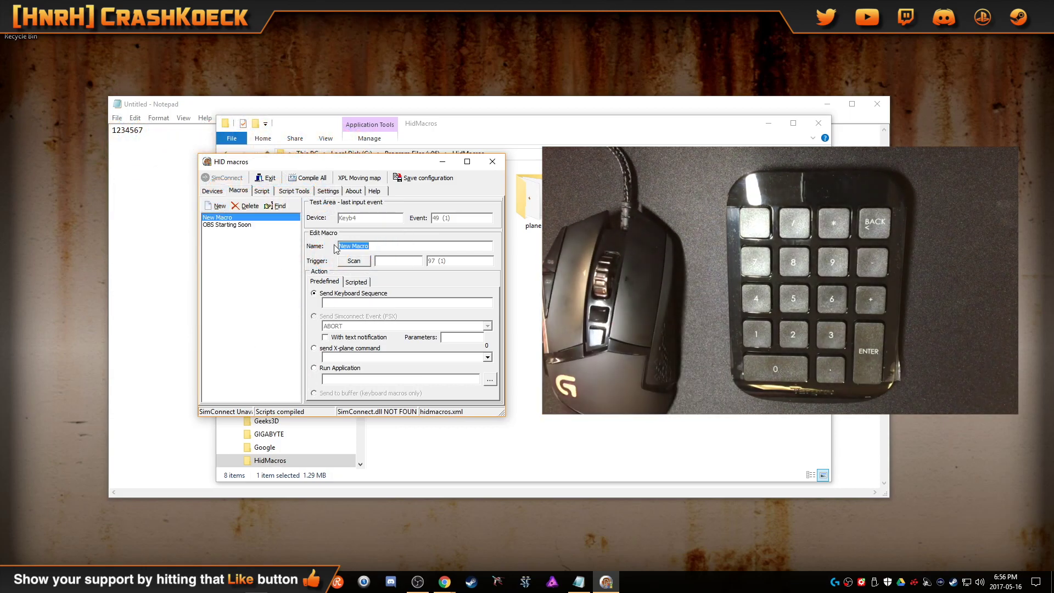
text(OBS BRB)
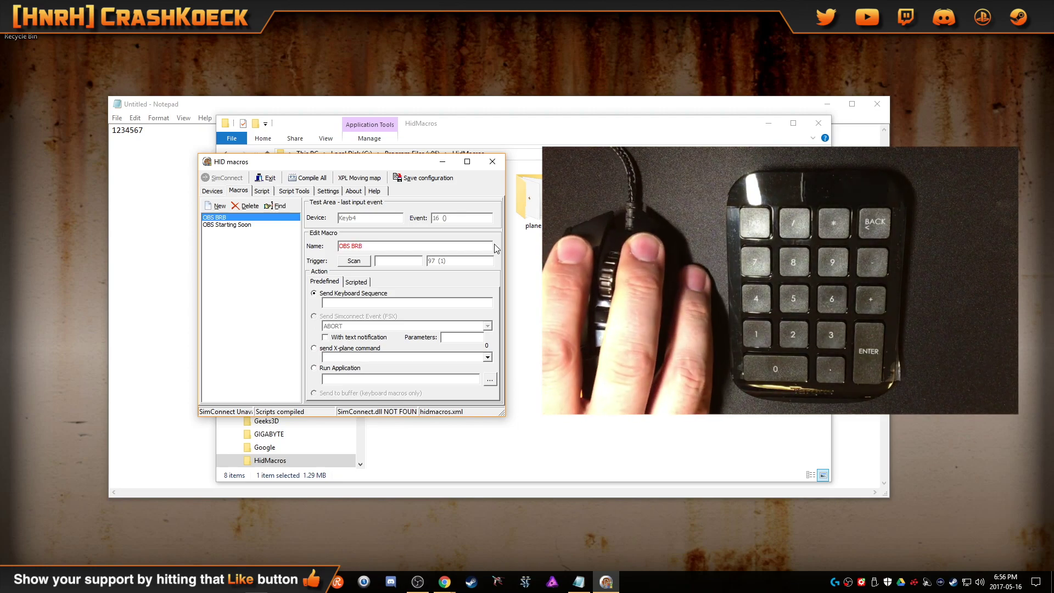
Step: Scan numpad 2 as the OBS BRB trigger key, sending ^2
click(368, 264)
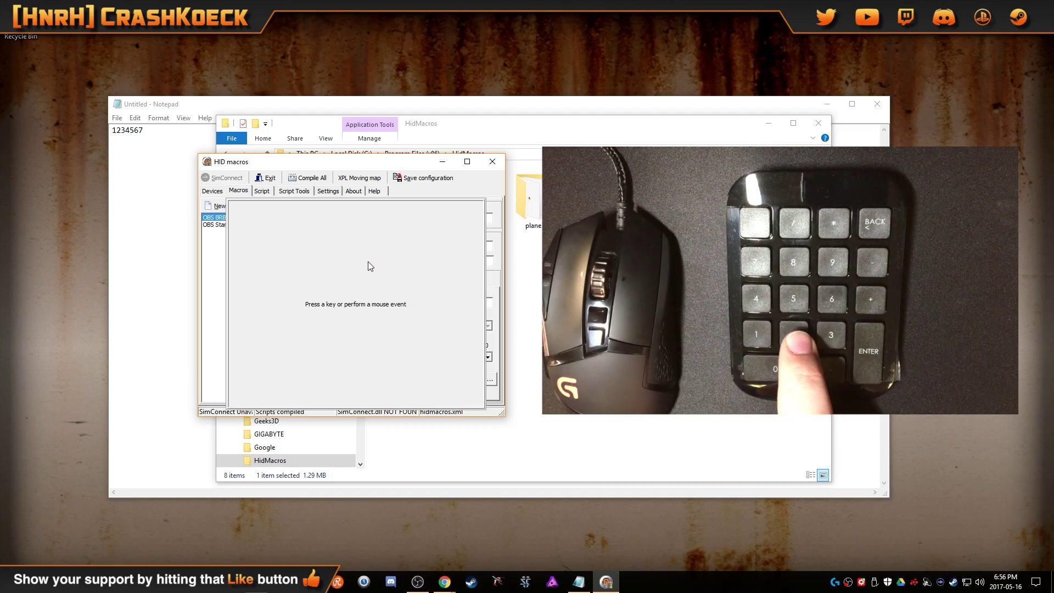
key(KP_2)
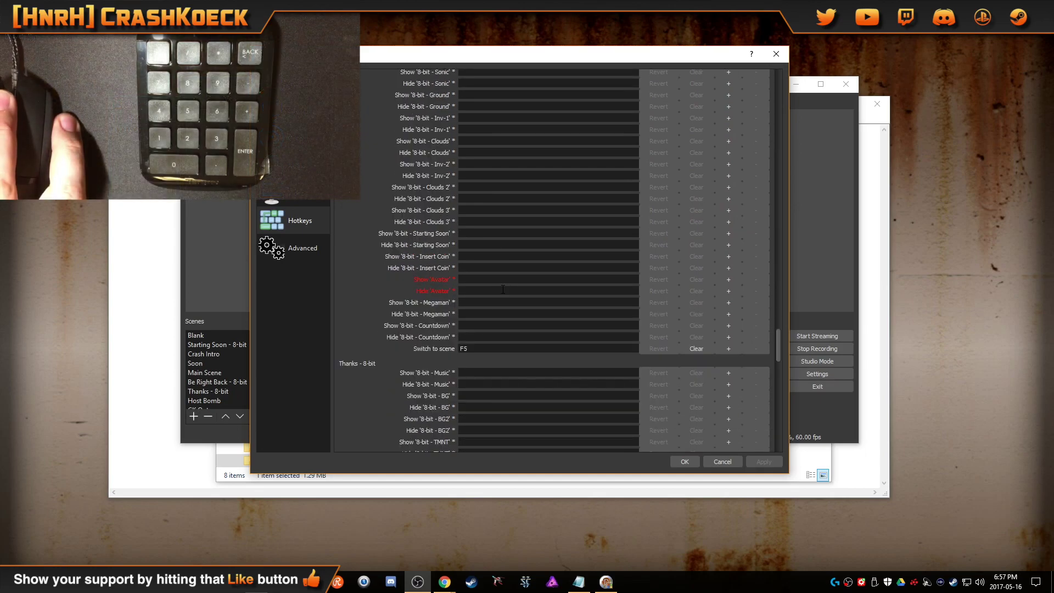
Step: Replace F5 with Ctrl + 1 for Starting Soon and F9 with Ctrl + 2 for Be Right Back
scroll(503, 289, down, 2)
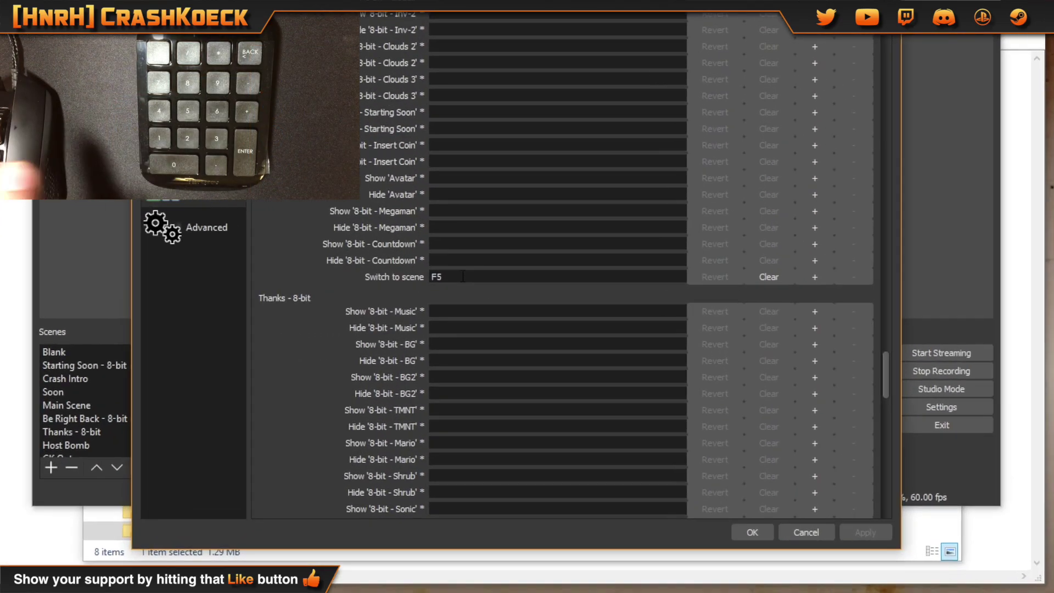
key(ctrl+1)
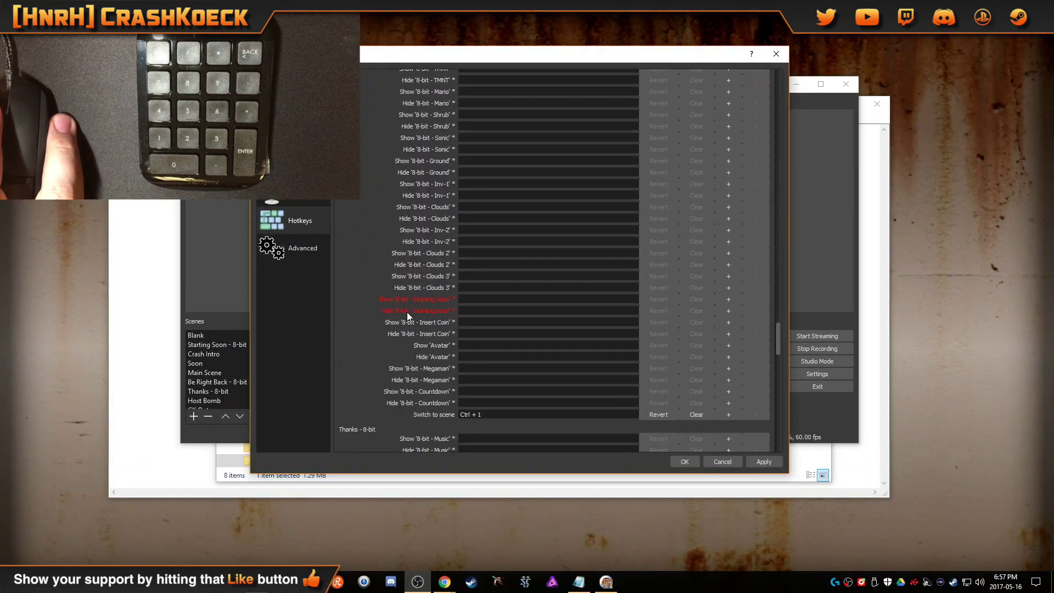
scroll(409, 315, up, 10)
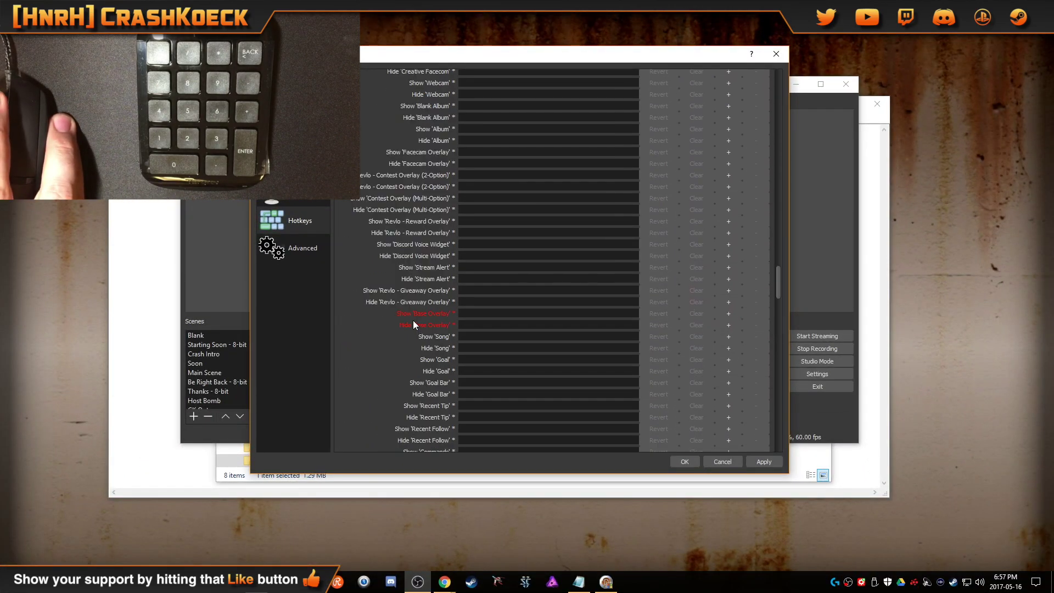
scroll(413, 323, up, 10)
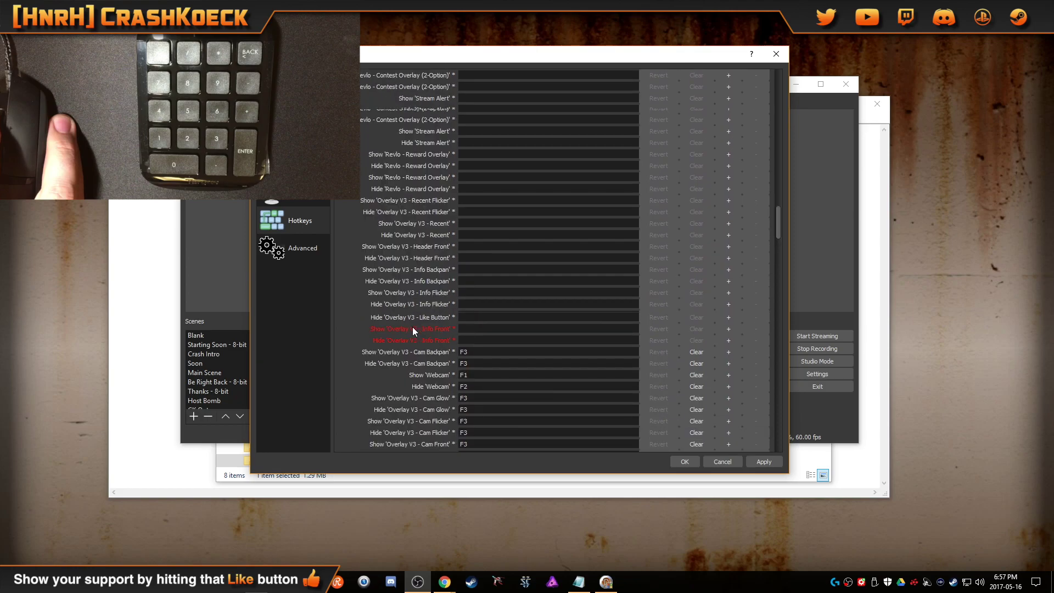
scroll(414, 327, up, 10)
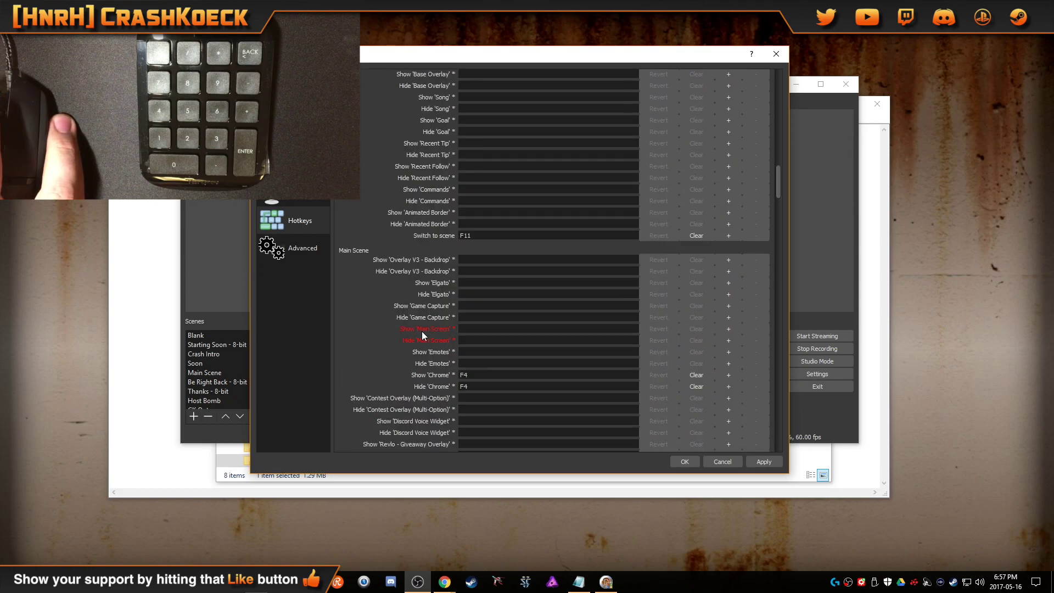
scroll(422, 333, up, 10)
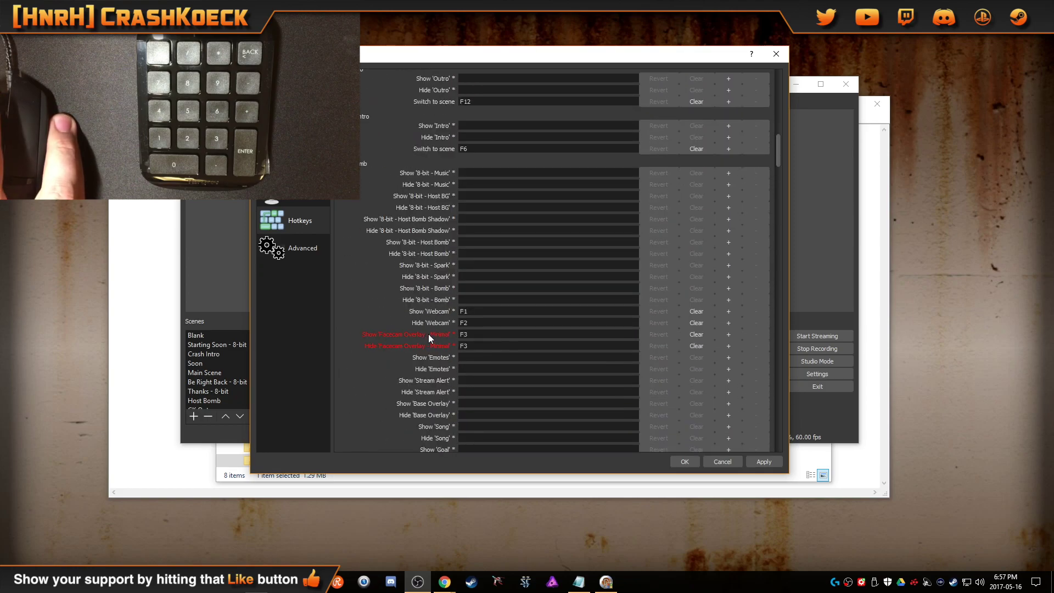
scroll(428, 334, up, 10)
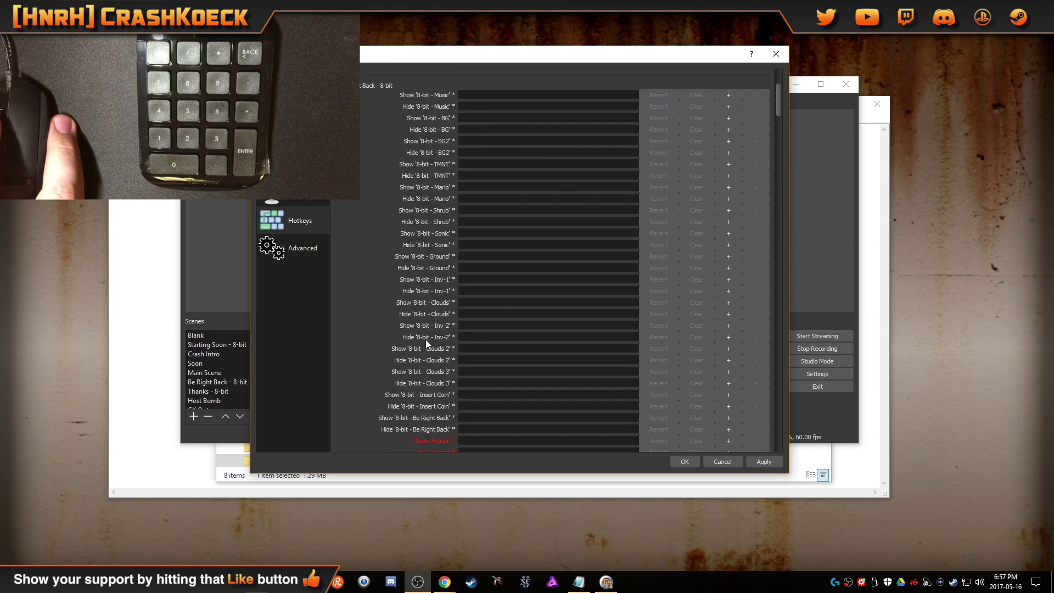
scroll(427, 340, up, 2)
scroll(407, 269, down, 7)
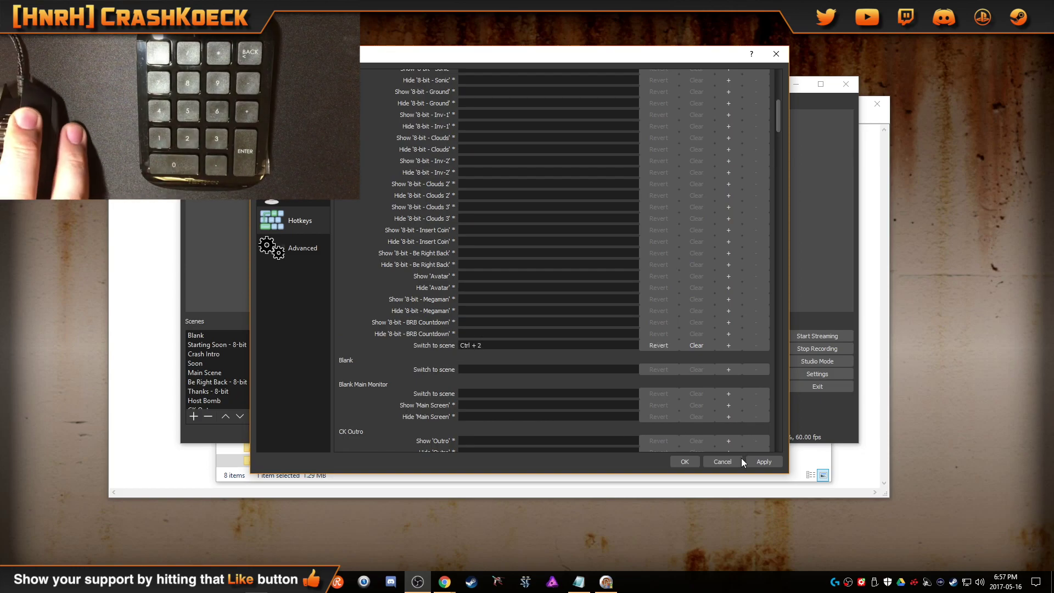
Step: Save the hotkeys, then switch scenes with Ctrl+2, Ctrl+1 and keypad 1
click(684, 462)
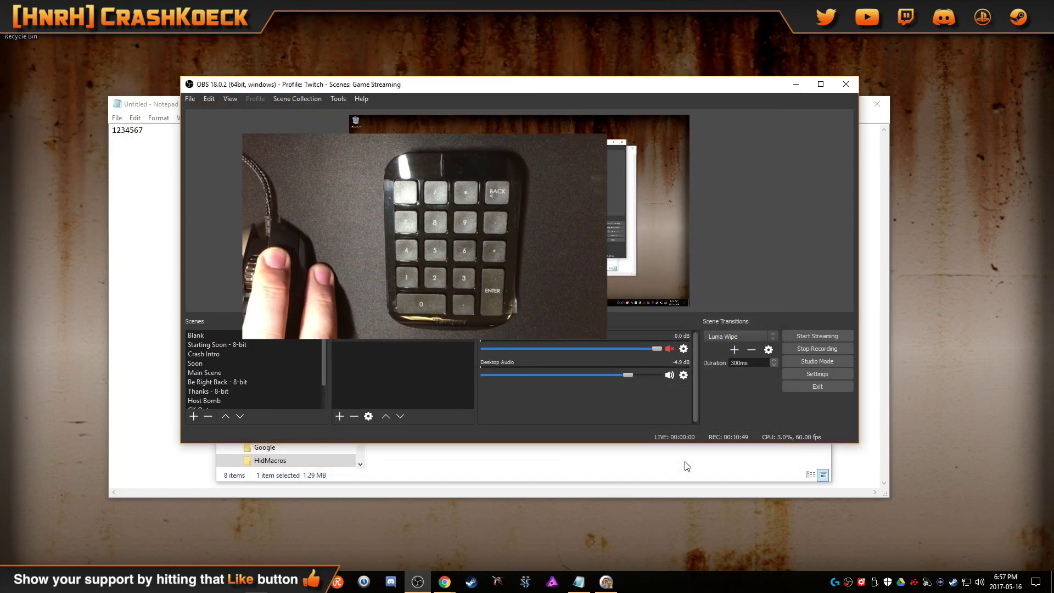
key(ctrl+2)
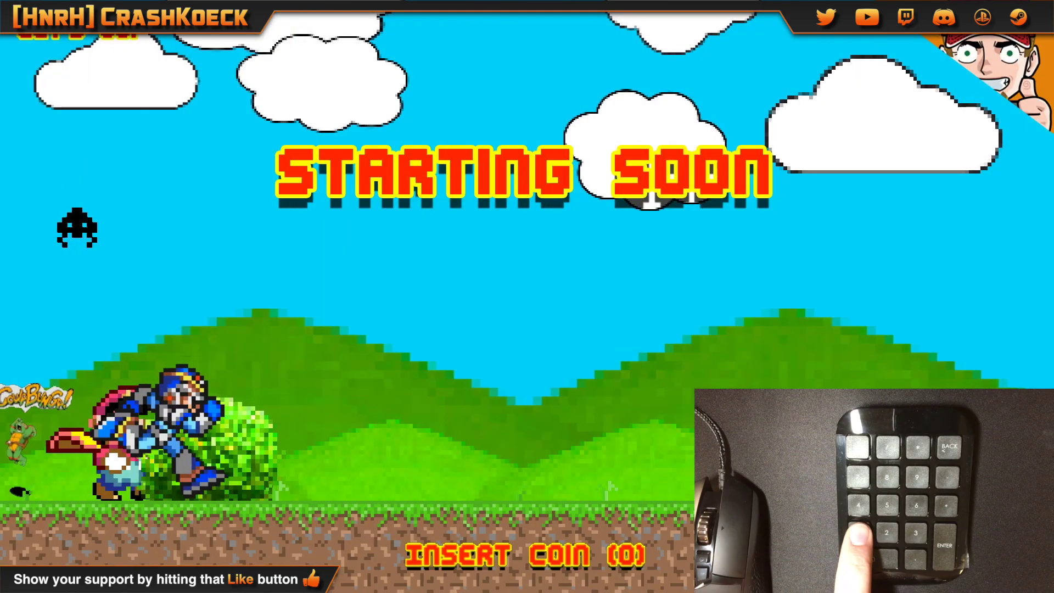
key(ctrl+1)
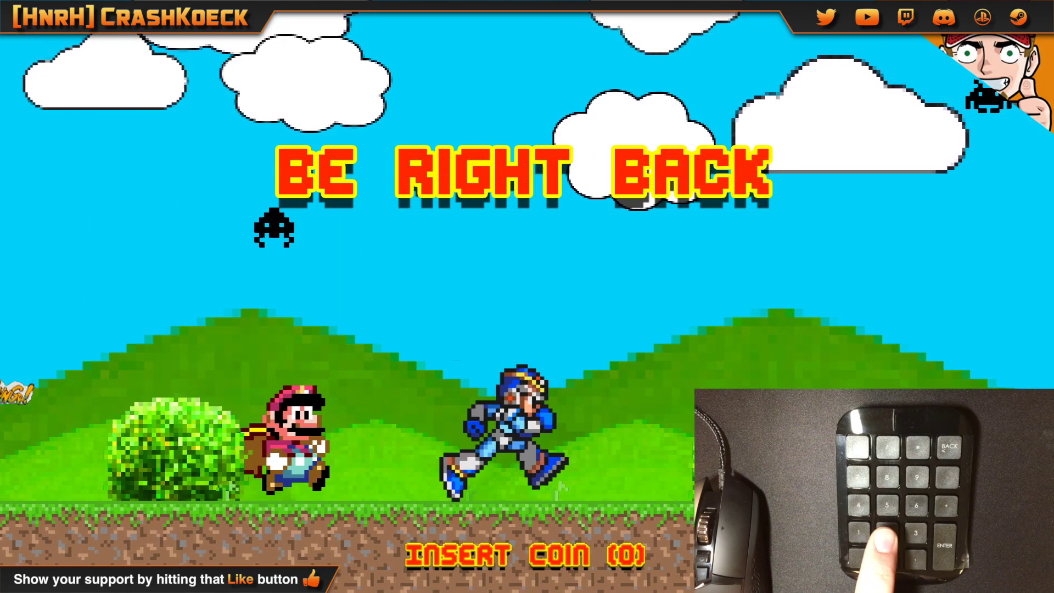
key(KP_1)
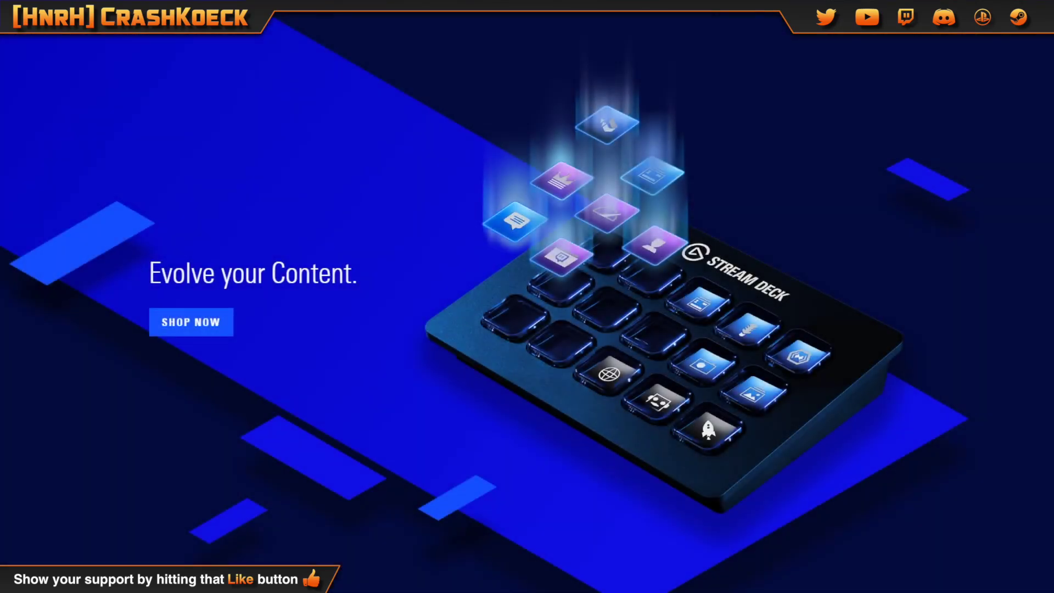
Step: Scroll to 'Take control' and highlight the opening words about the 15 LCD keys
scroll(460, 216, down, 10)
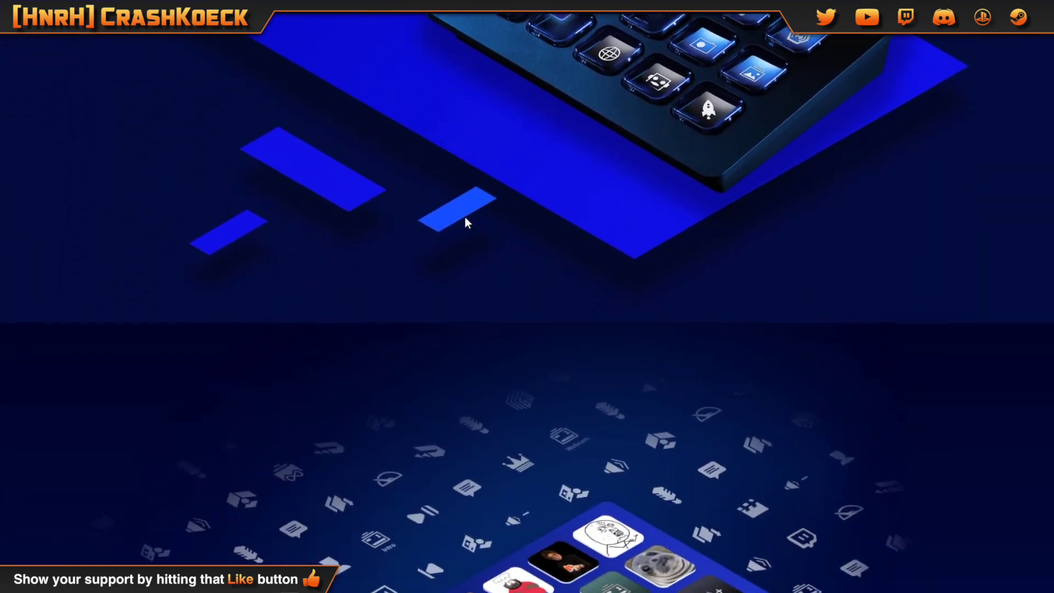
scroll(467, 219, down, 4)
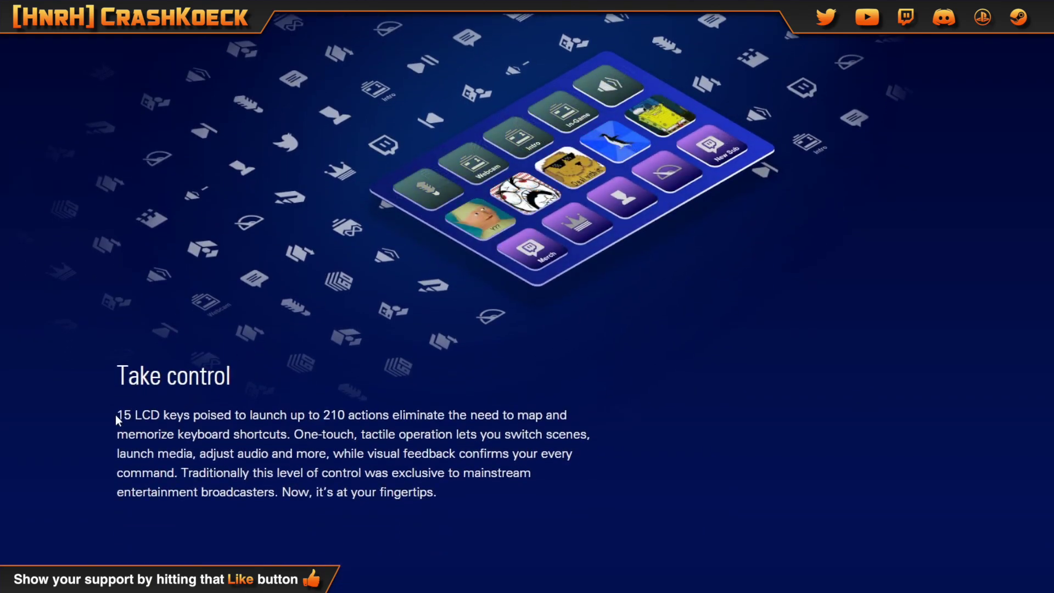
drag(115, 414, 305, 415)
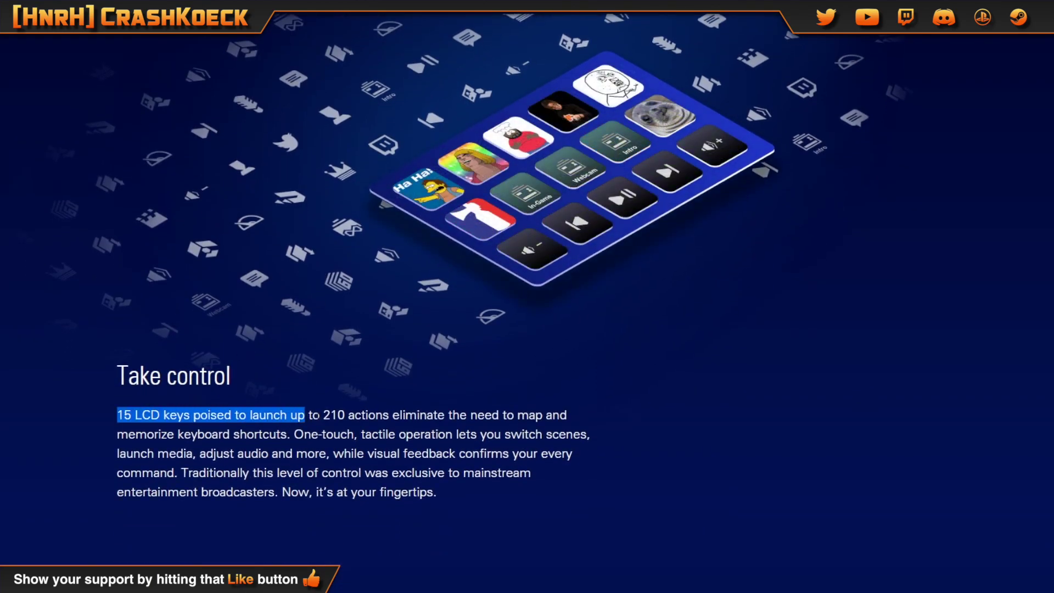